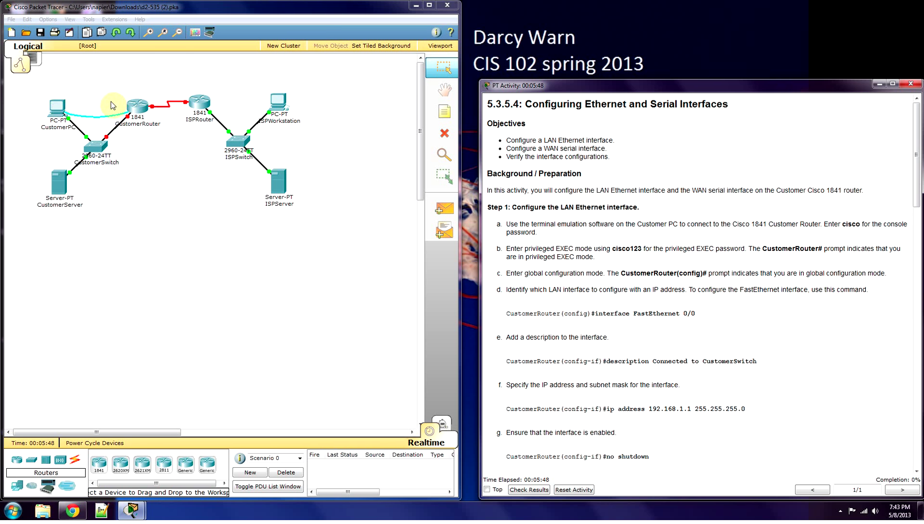
Open a Terminal session from CustomerPC's Desktop to CustomerRouter with the default port settings.
left_click(57, 106)
left_click(92, 33)
left_click(171, 75)
left_click(188, 178)
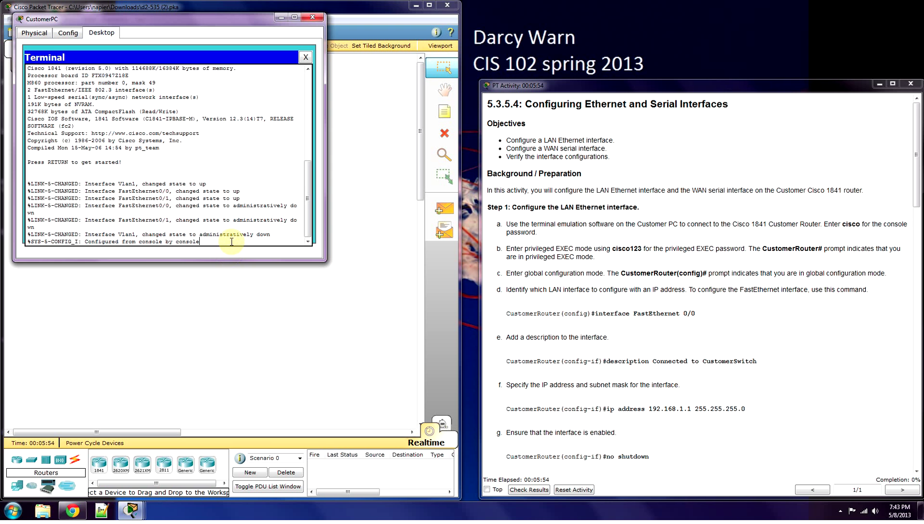
Wake the router console, rearrange the windows, and log in with the console password.
key("Return")
left_click_drag(170, 24, 283, 36)
left_click_drag(433, 270, 477, 438)
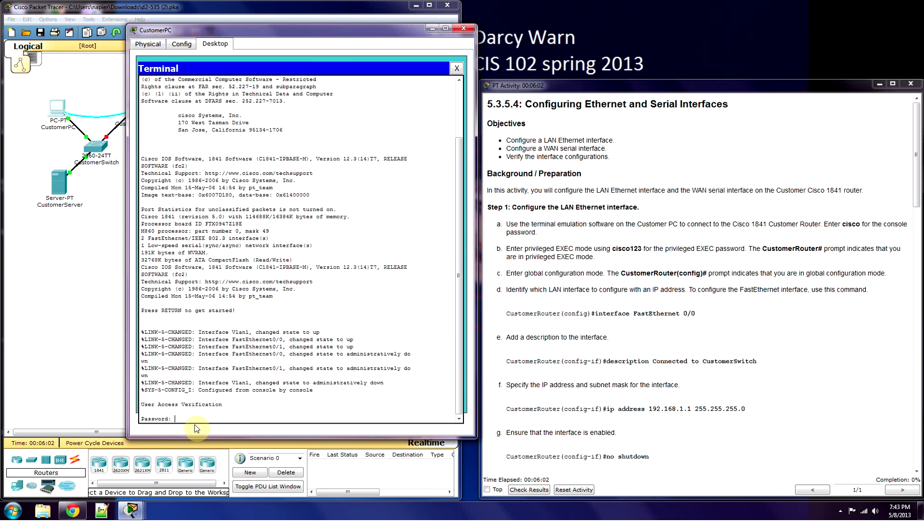
key("Return")
Enter privileged EXEC with the enable password, then global configuration mode with conf t.
type("en")
key("Return")
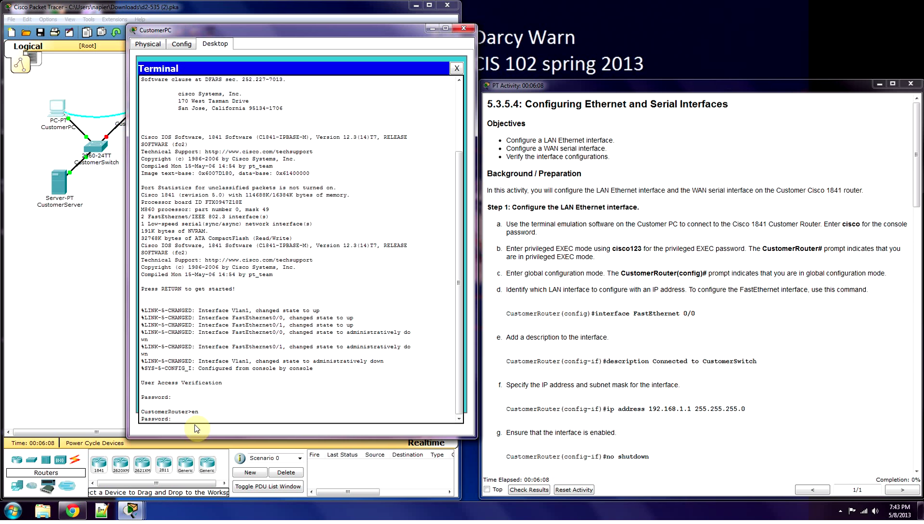
key("Return")
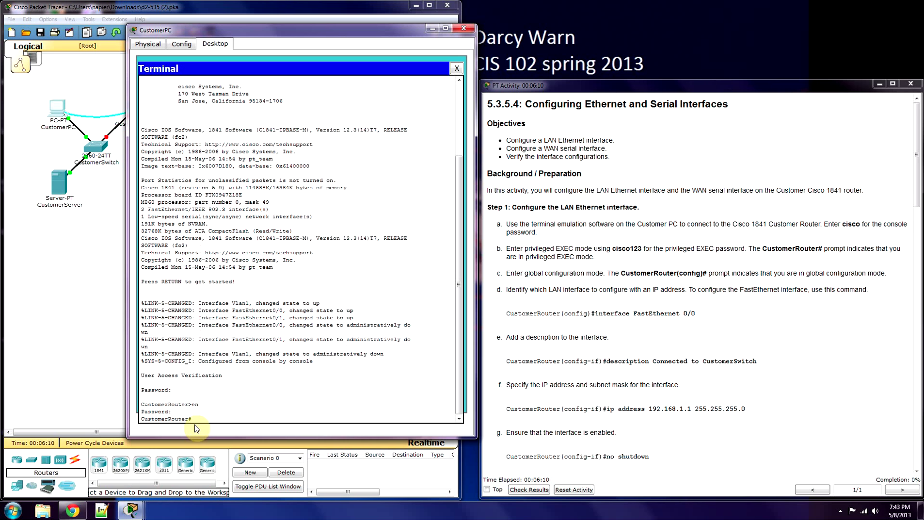
type("conf t")
key("Return")
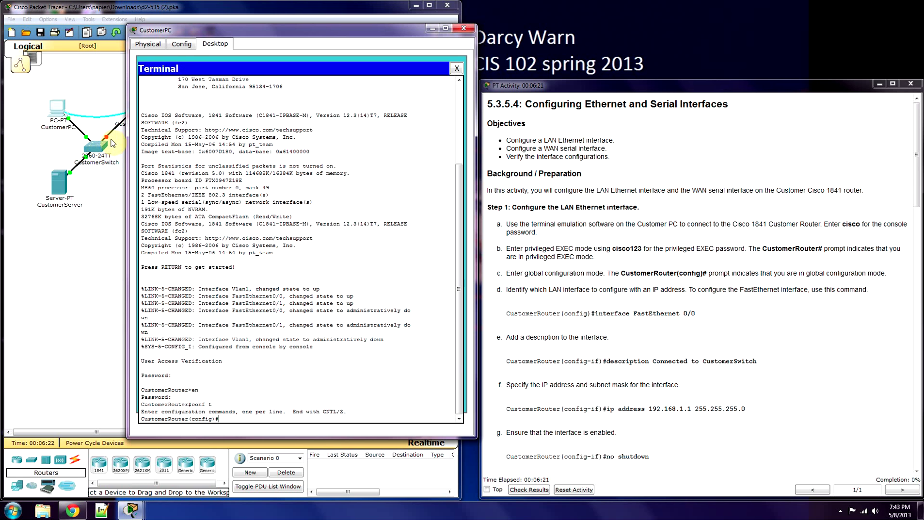
left_click_drag(200, 33, 279, 45)
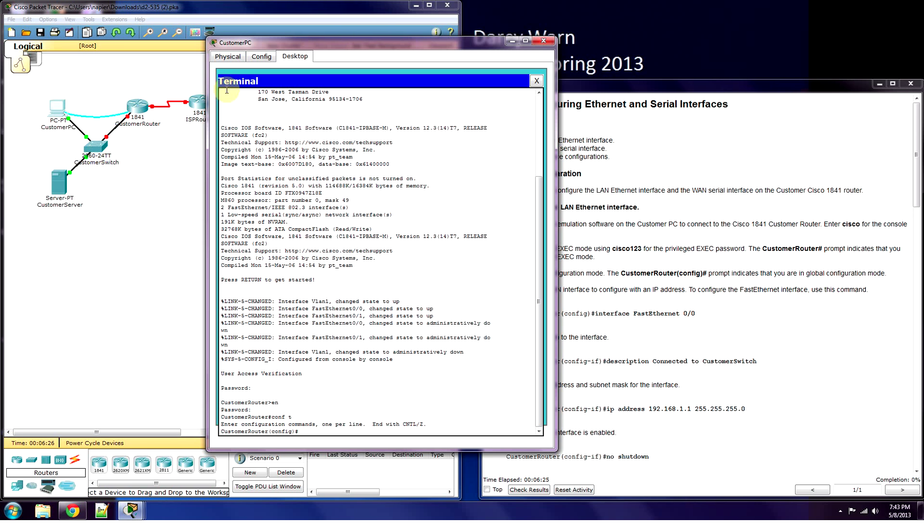
Select interface FastEthernet 0/0 for configuration.
left_click_drag(313, 45, 191, 40)
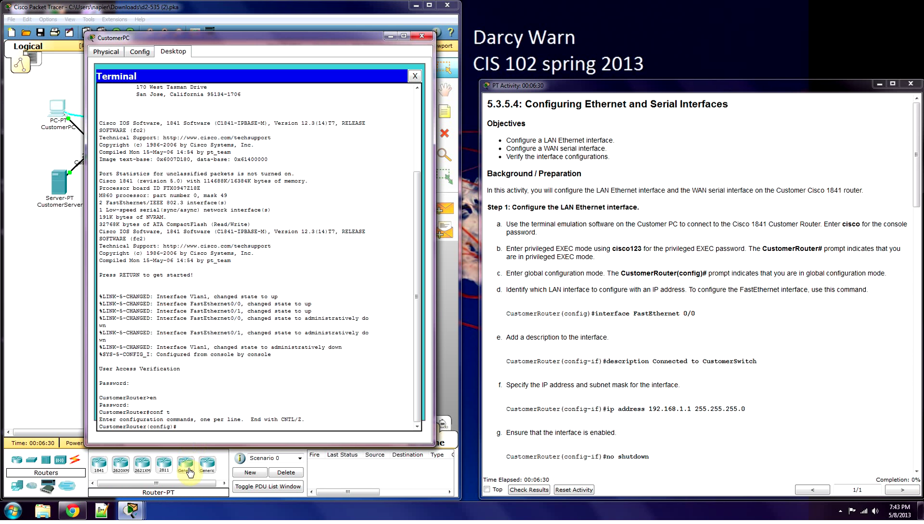
type("in")
key("Tab")
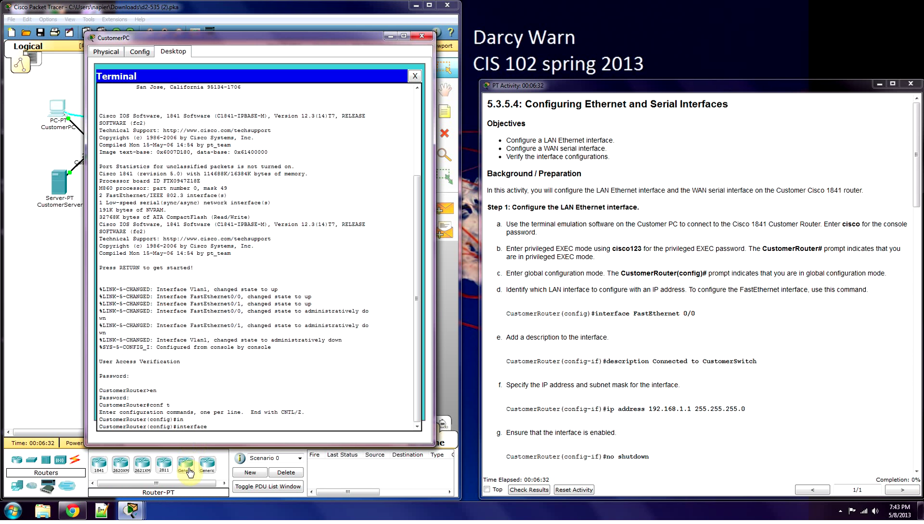
type("fa")
key("Tab")
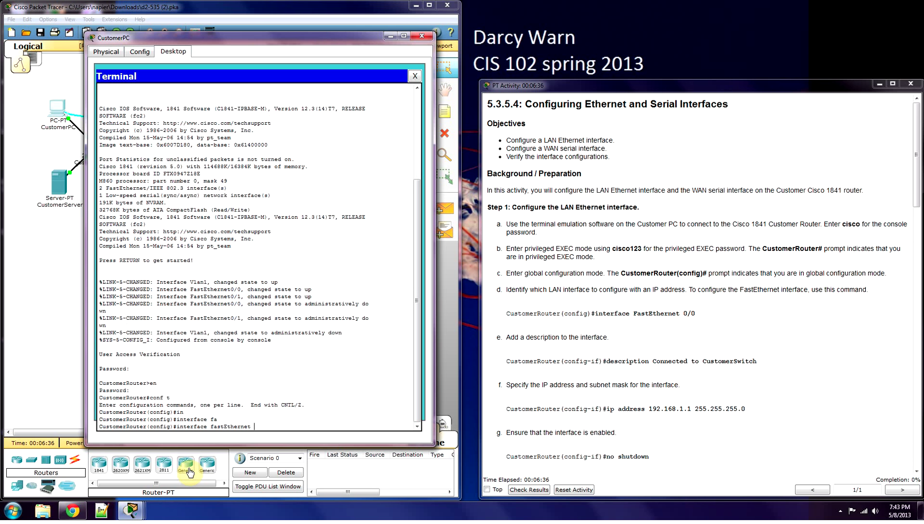
type("0")
key("Tab")
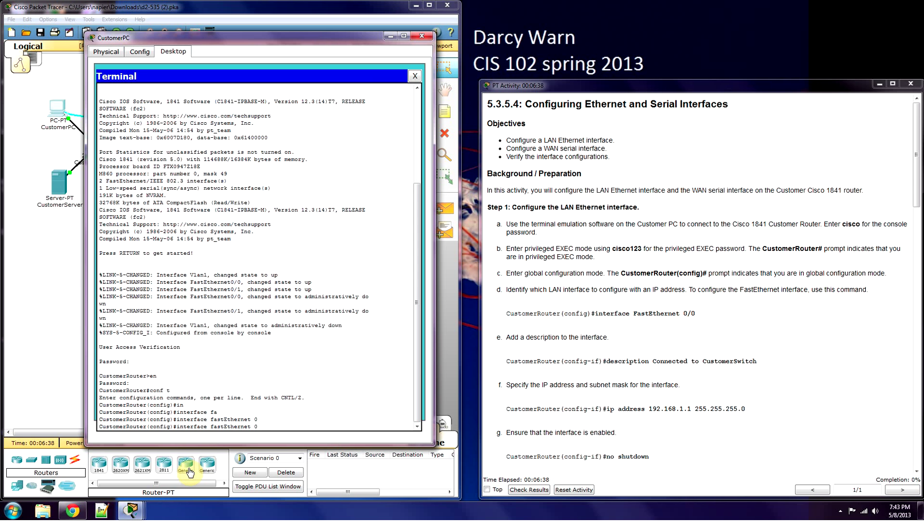
type("/0")
key("Return")
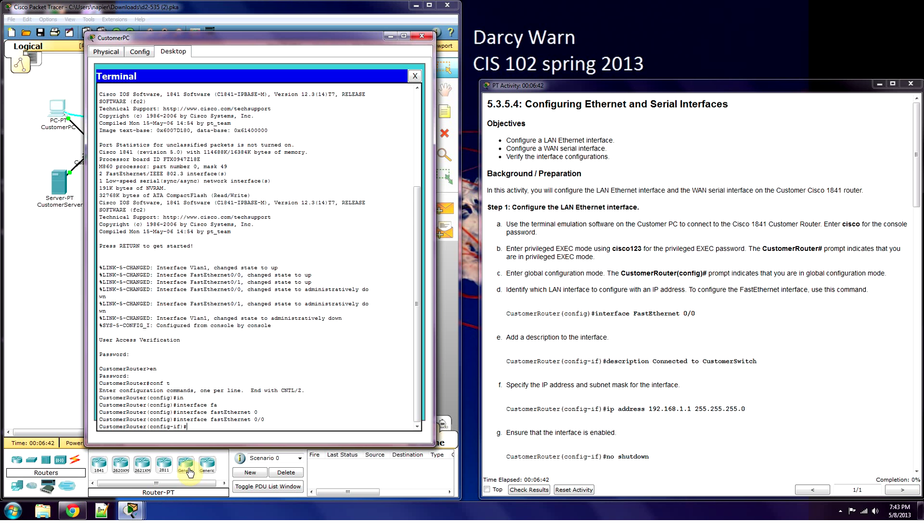
Give FastEthernet 0/0 the description 'Connected to Customerswitch' and start the ip address command.
type("des")
key("Tab")
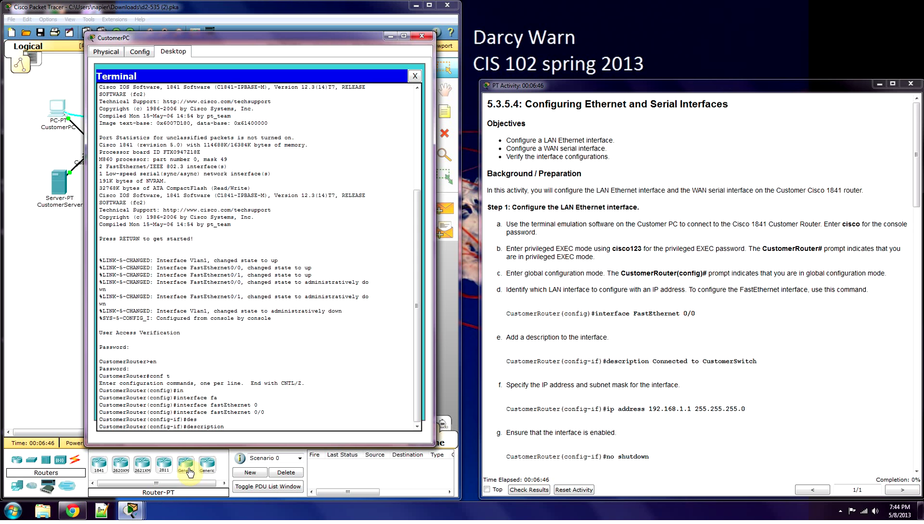
type("Connected to Customerswitch")
key("Return")
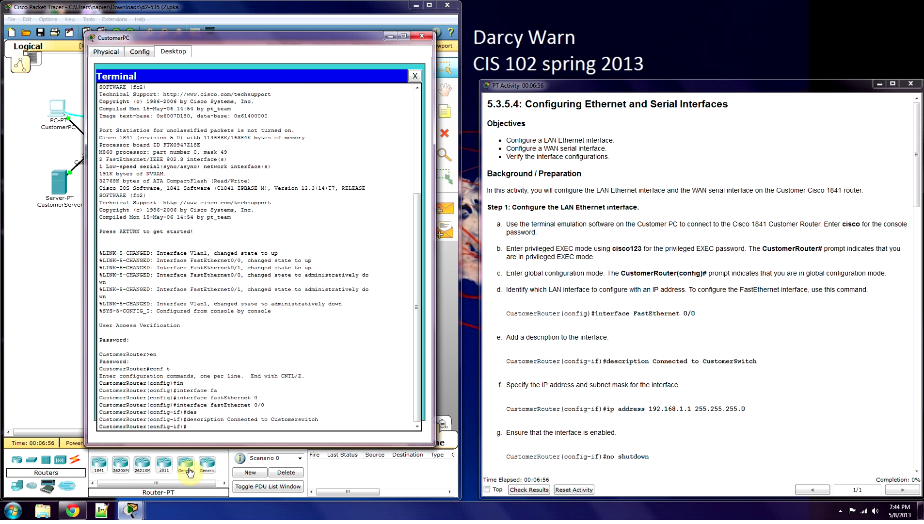
type("ip ad")
key("Tab")
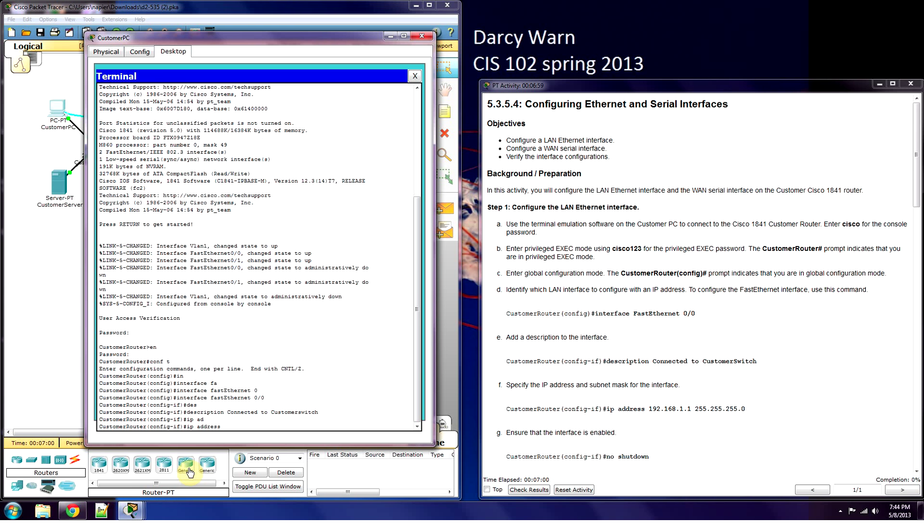
Assign FastEthernet 0/0 the address 192.168.1.1 with mask 255.255.255.0.
type("192.")
key("BackSpace")
key("BackSpace")
key("BackSpace")
type("168.1")
type(".1 255")
type(".255.")
type("36")
key("BackSpace")
key("BackSpace")
type("255.0")
key("Return")
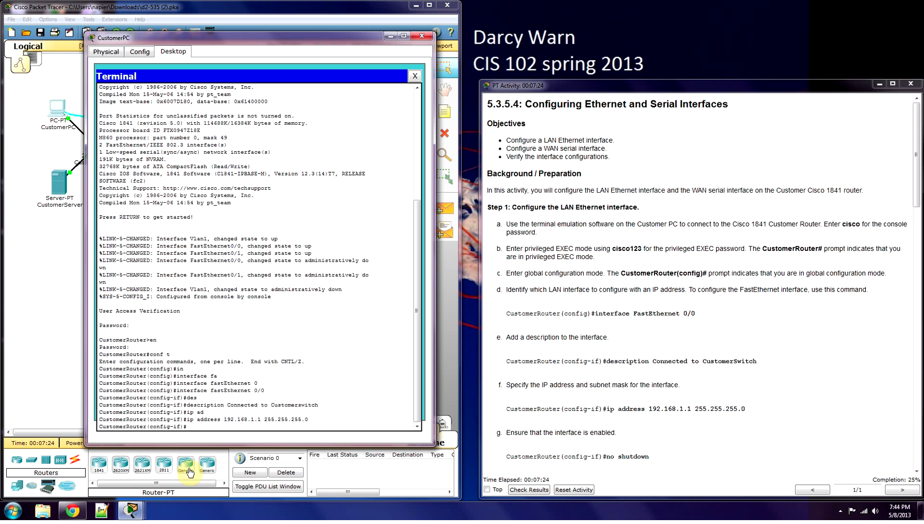
Enable FastEthernet 0/0 with no shutdown.
type("no sh")
key("Tab")
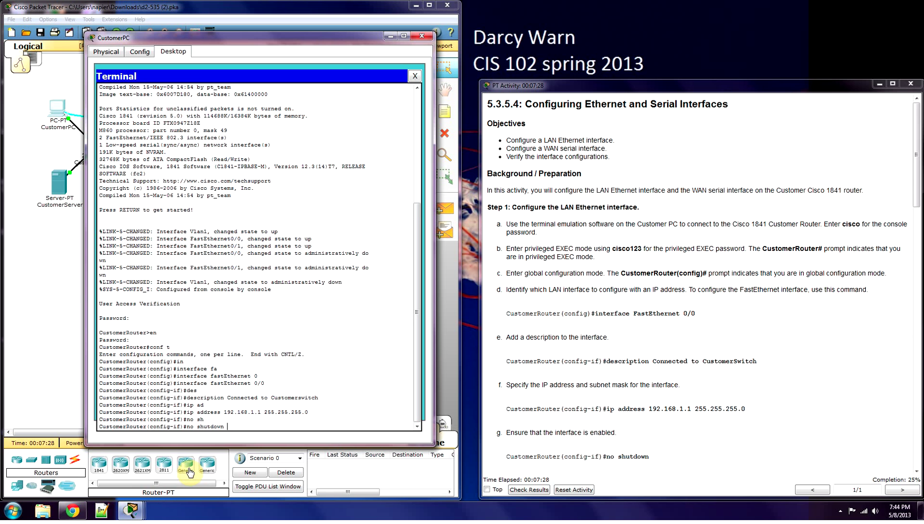
key("Return")
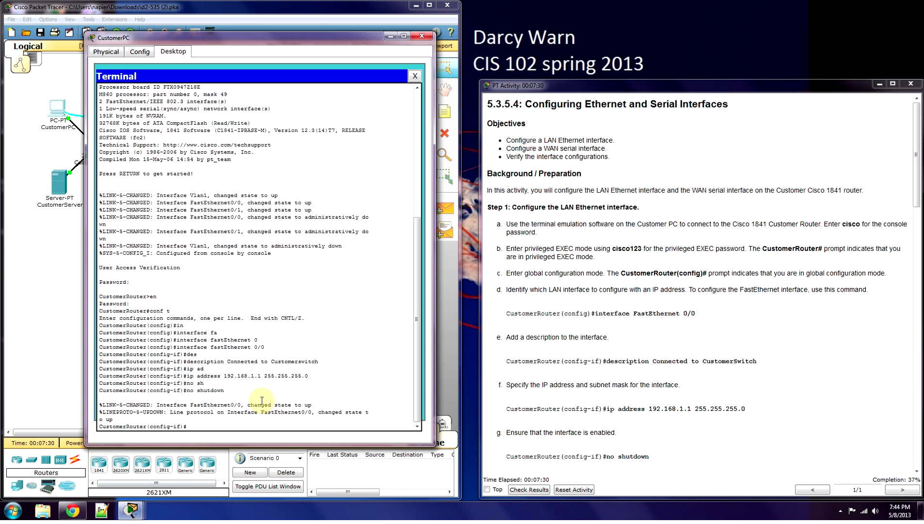
left_click(219, 426)
Scroll the PT Activity instructions down to Step 2.
left_click(916, 469)
scroll(916, 469, "down", 10)
scroll(843, 293, "up", 3)
scroll(843, 293, "up", 1)
left_click(915, 403)
left_click_drag(916, 402, 905, 268)
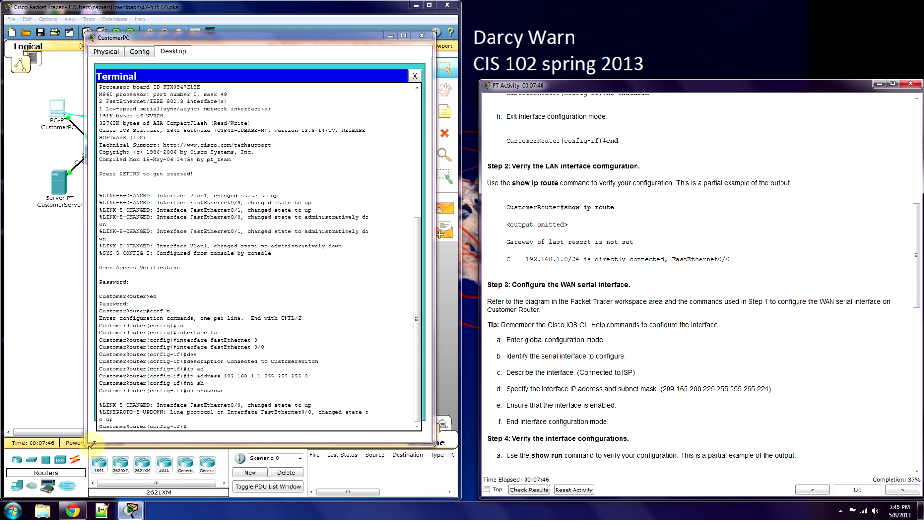
Leave configuration mode with end, returning to the privileged EXEC prompt.
left_click(198, 425)
type("end")
key("Return")
key("Return")
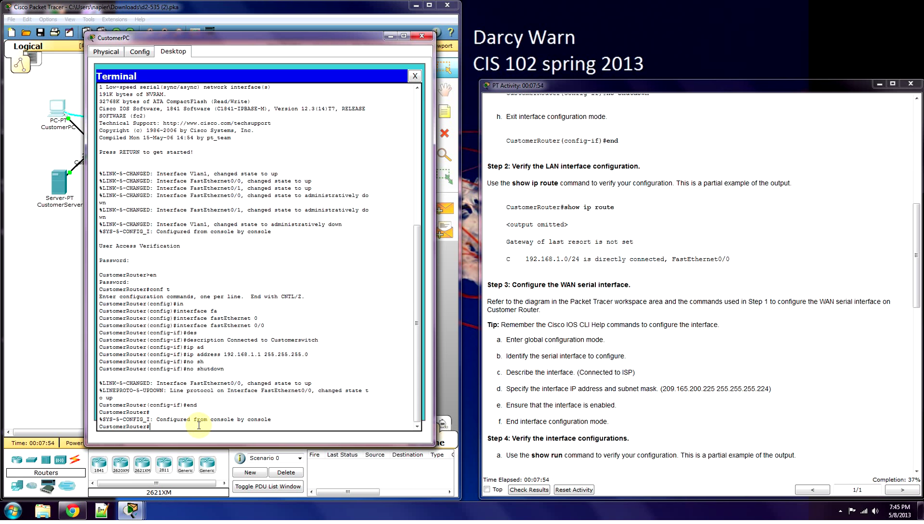
Run show ip route and highlight the directly connected 192.168.1.0/24 route on FastEthernet0/0.
type("show ip r")
key("Tab")
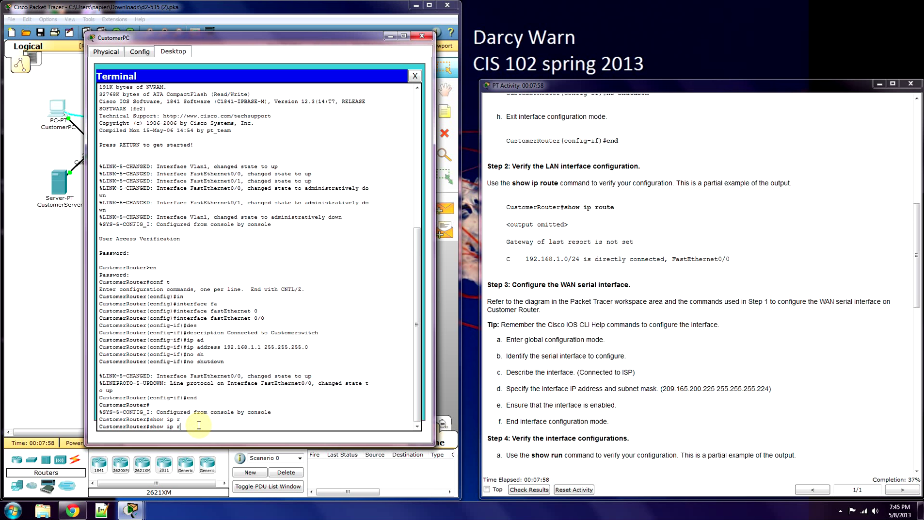
type("ou")
key("Tab")
key("Return")
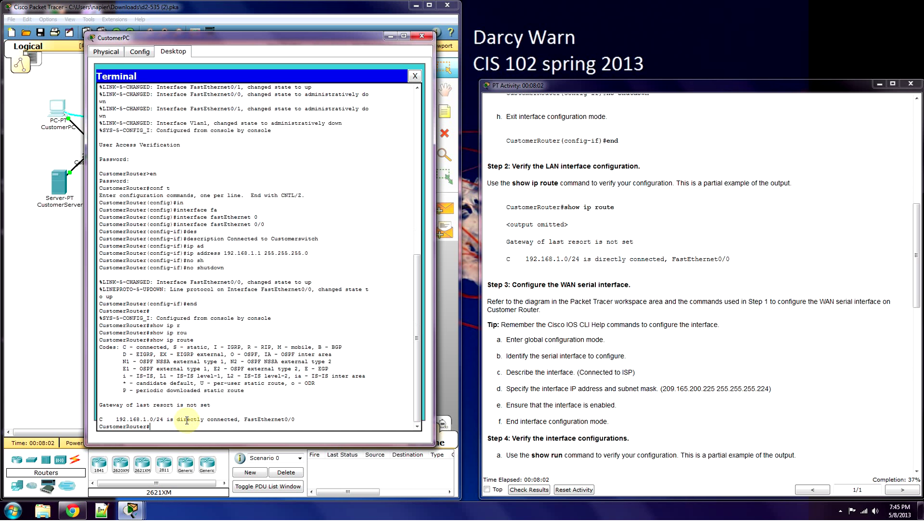
left_click_drag(112, 419, 303, 420)
left_click(208, 429)
left_click_drag(246, 39, 465, 79)
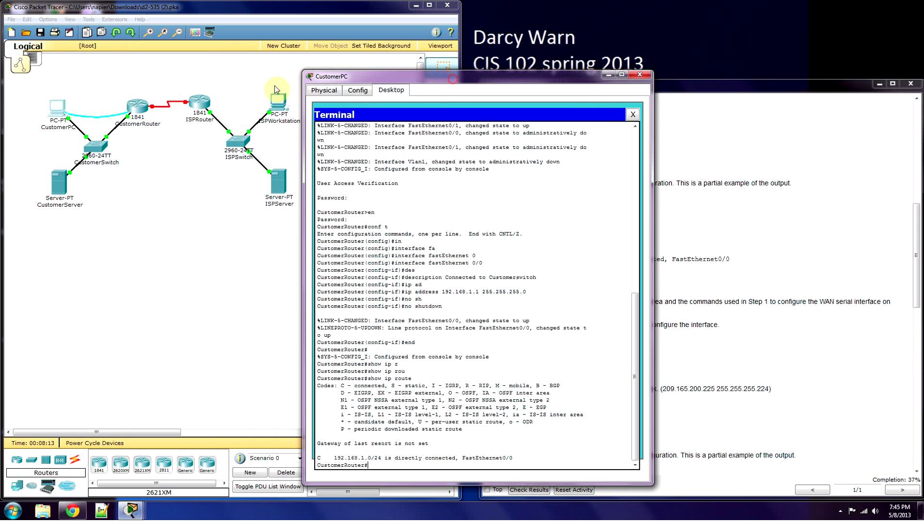
left_click(144, 108)
mouse_move(145, 107)
left_mouse_down()
mouse_move(167, 83)
mouse_move(139, 106)
left_mouse_up()
left_click(139, 108)
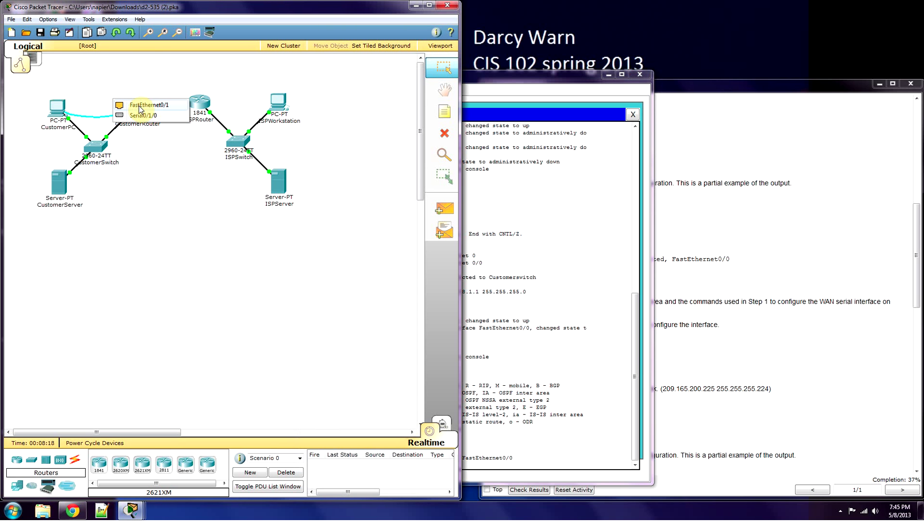
left_click(141, 115)
double_click(505, 76)
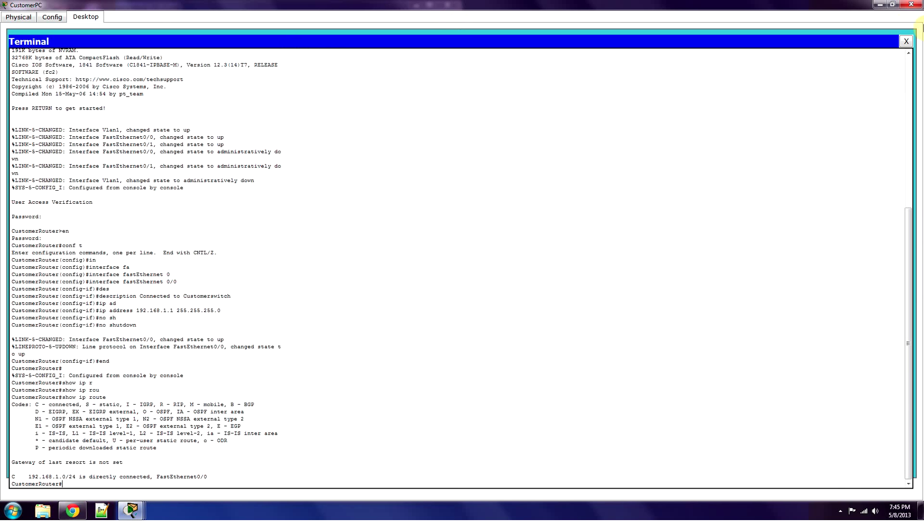
left_click(893, 5)
left_click_drag(439, 77, 260, 43)
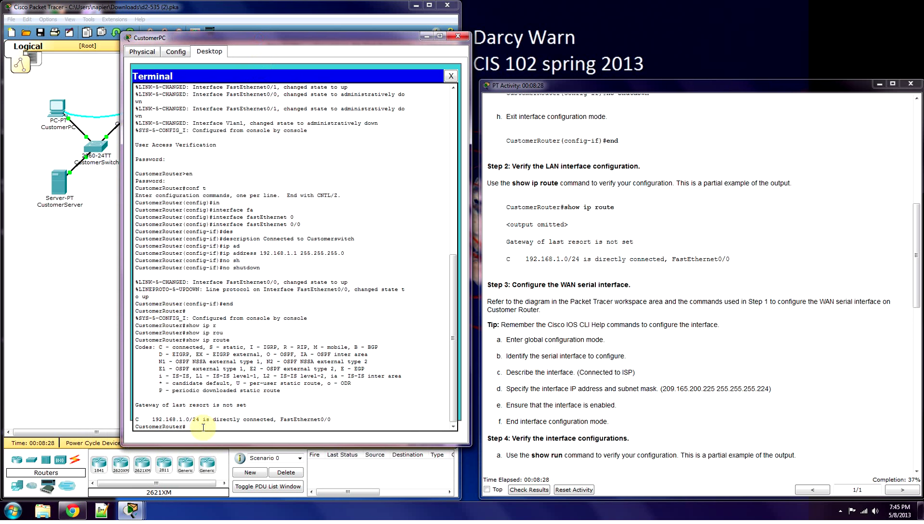
Enter global configuration mode and select interface Serial 0/1/0.
key("BackSpace")
key("BackSpace")
type("conf t")
key("Return")
type("se")
key("Tab")
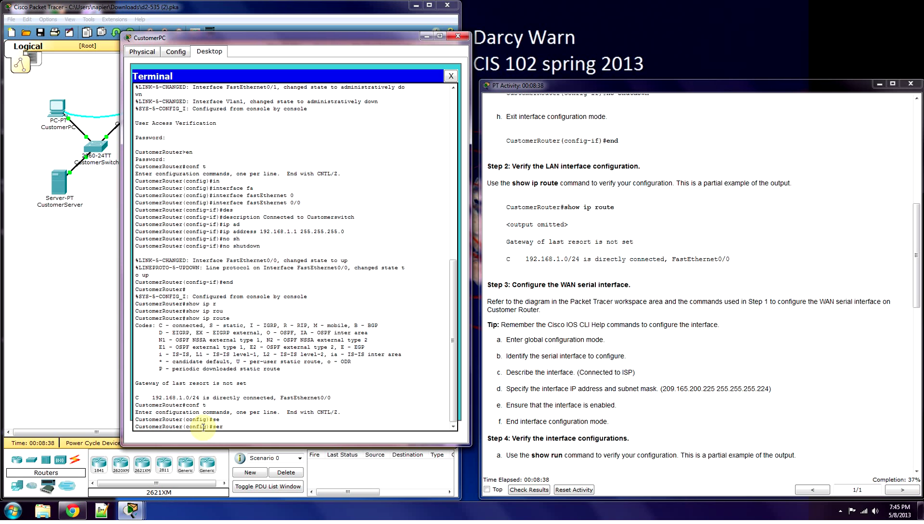
key("BackSpace")
key("BackSpace")
type("in")
key("Tab")
type("se")
key("Tab")
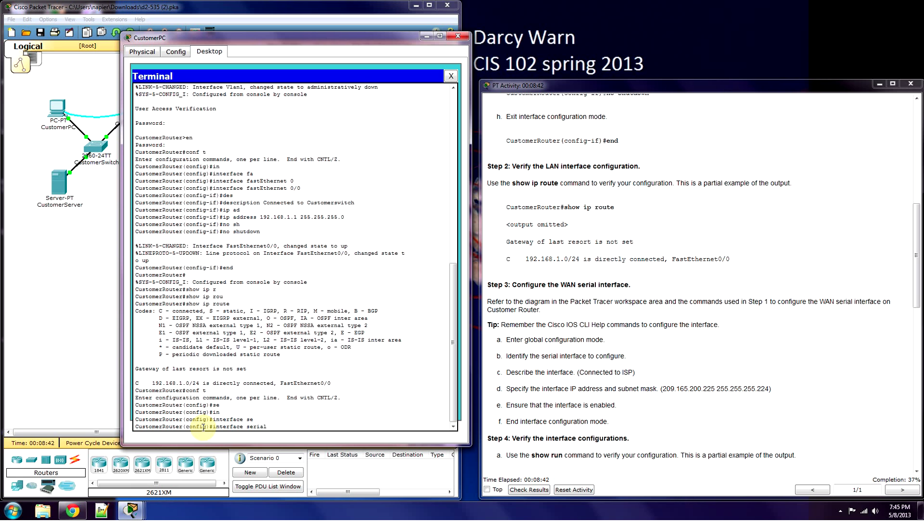
type("0/1/0")
key("Return")
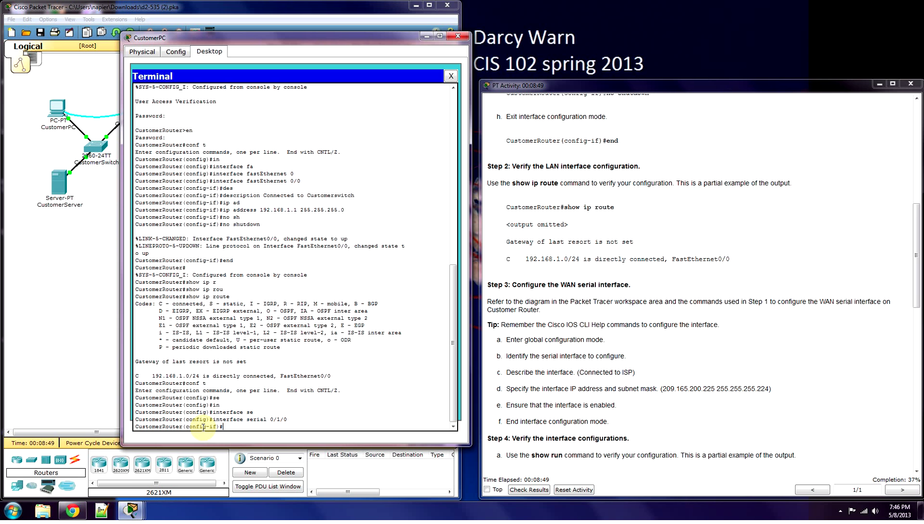
Give Serial0/1/0 description 'Connected to ISP' and address 209.165.200.225 255.255.255.224.
type("des")
key("Tab")
type("Connected")
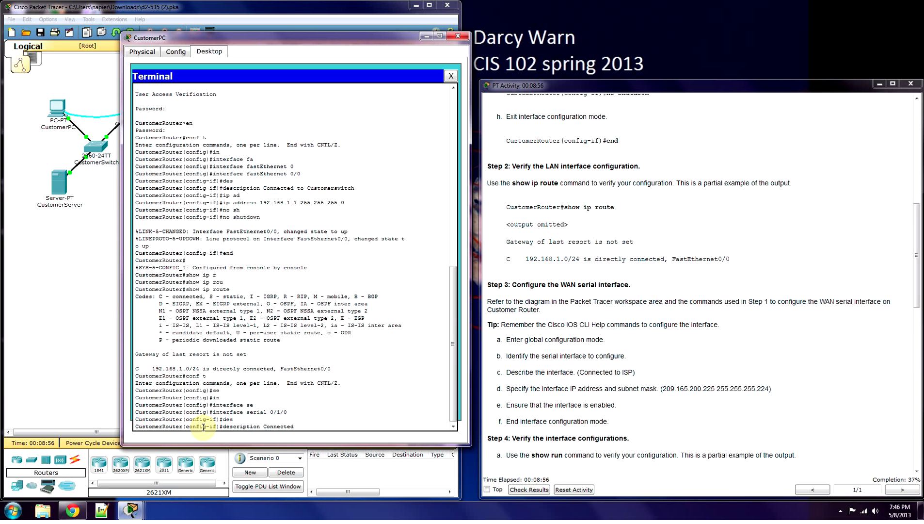
type(" to ISP")
key("Return")
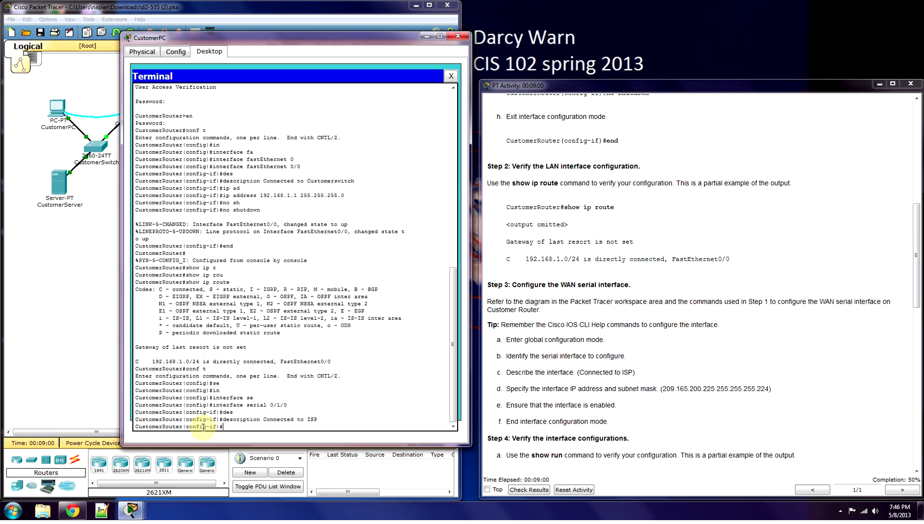
type("ip add")
key("Tab")
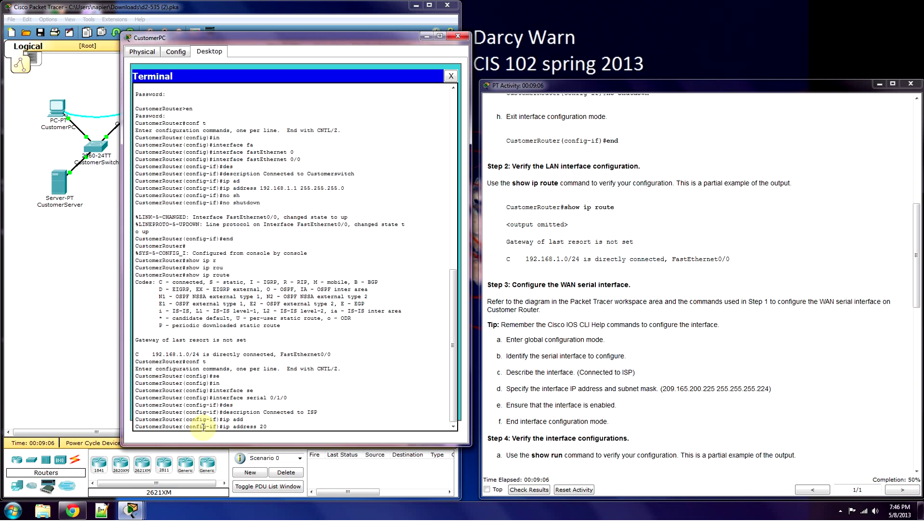
type("209.165.200.225 255.255.255.224")
key("Return")
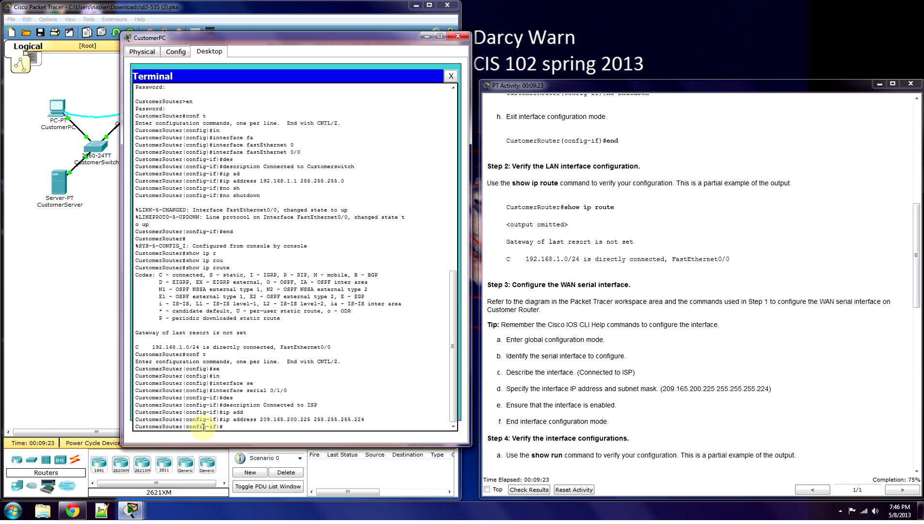
Enable Serial0/1/0 with no shutdown and return to privileged EXEC with end.
type("no shut")
key("Tab")
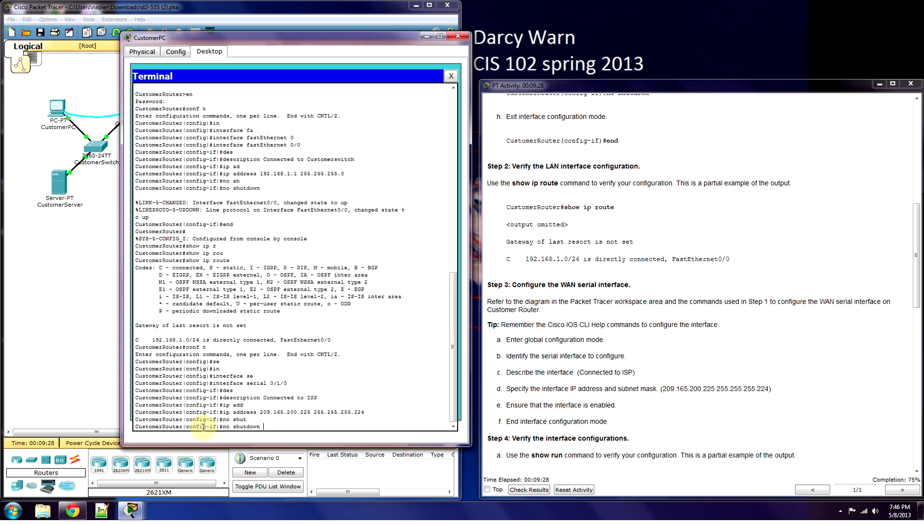
key("Return")
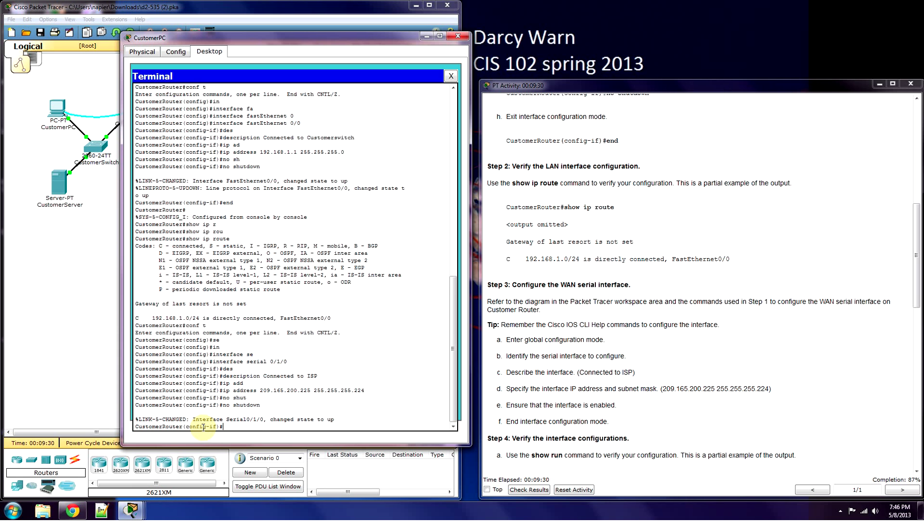
key("Return")
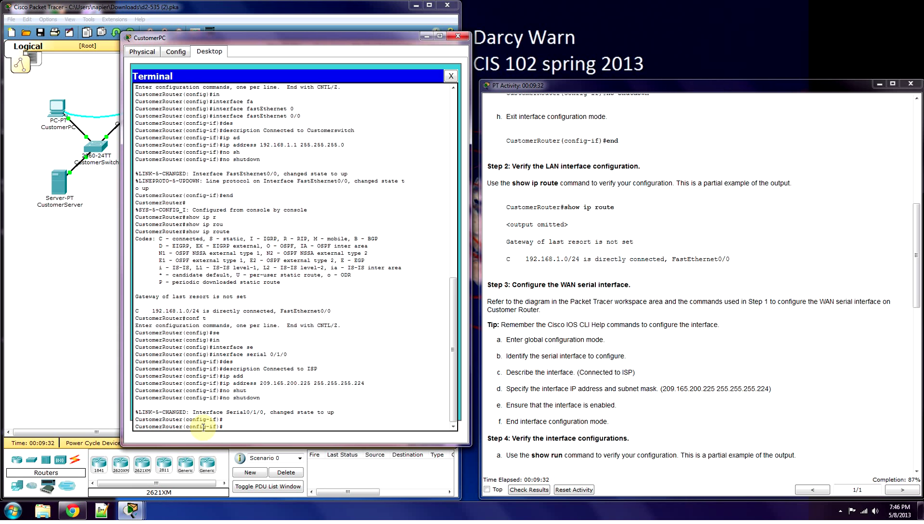
type("end")
key("Return")
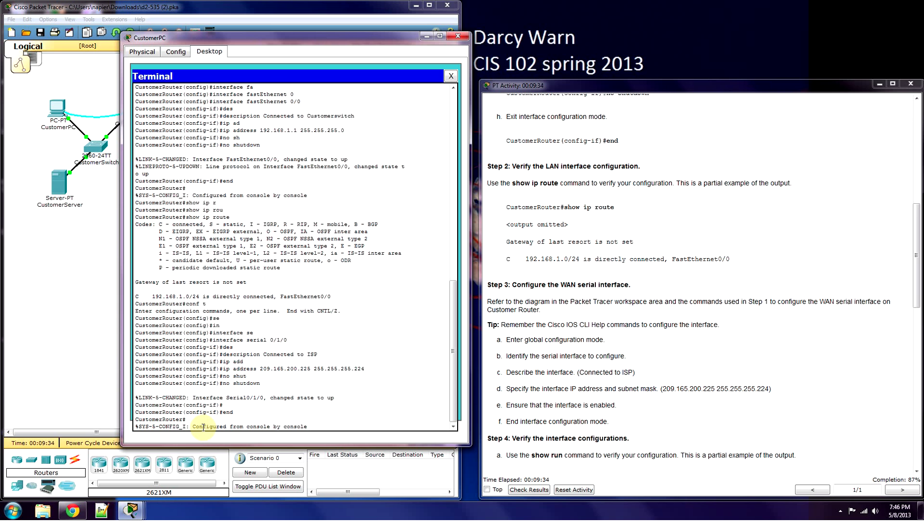
key("Return")
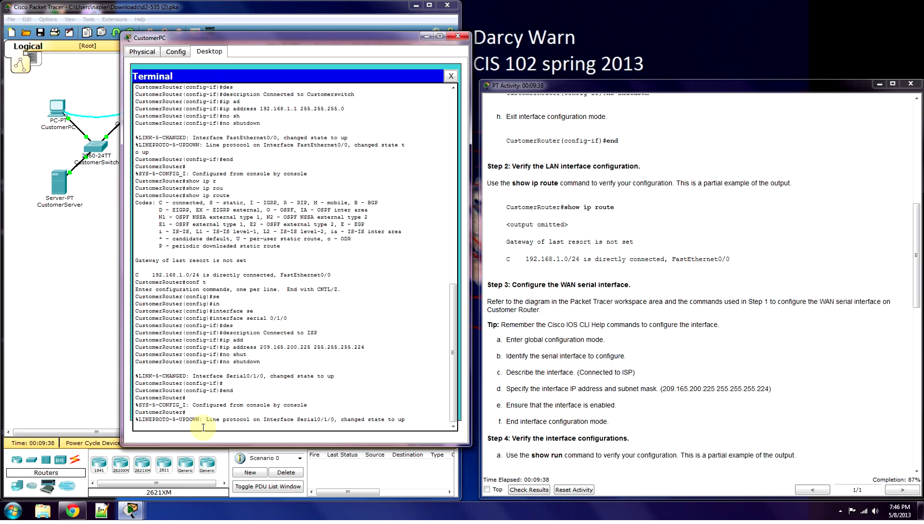
Run show ip route and point out the new 209.165.200.224/27 route on Serial0/1/0.
key("Return")
type("show")
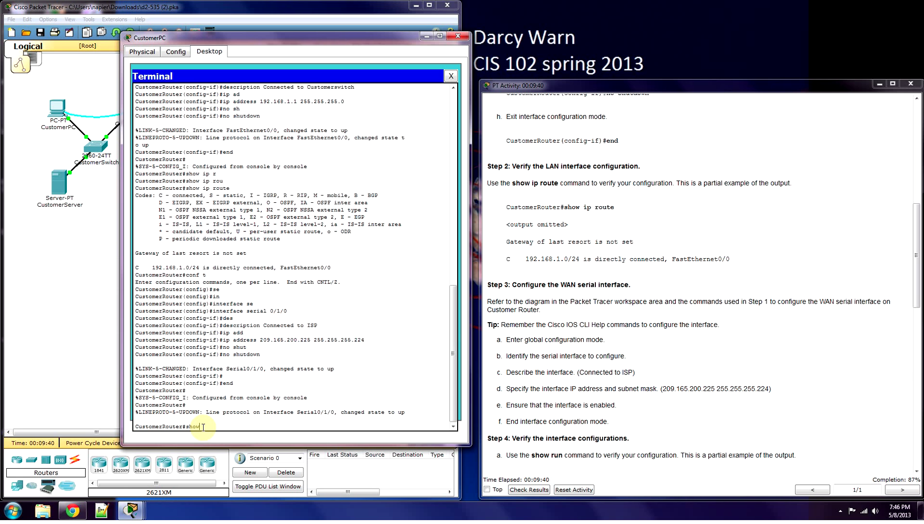
type(" ip route")
key("Return")
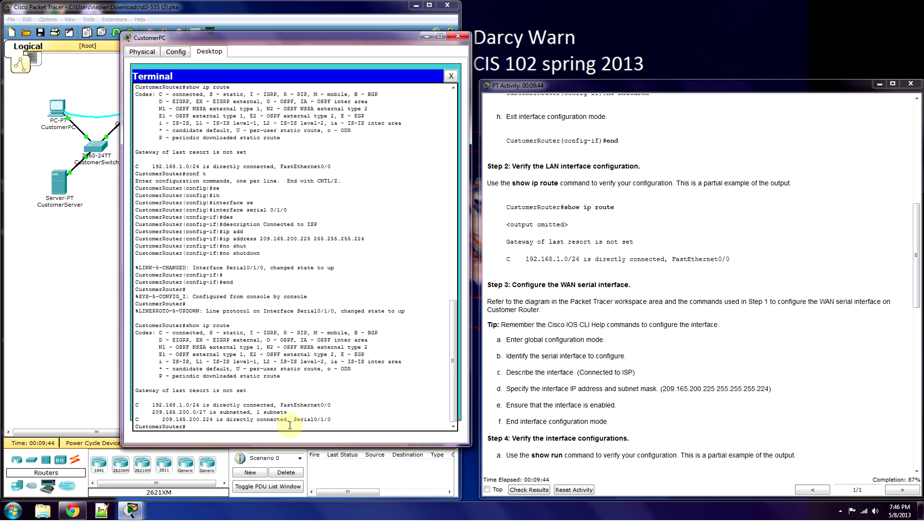
left_click(339, 413)
left_click(342, 421)
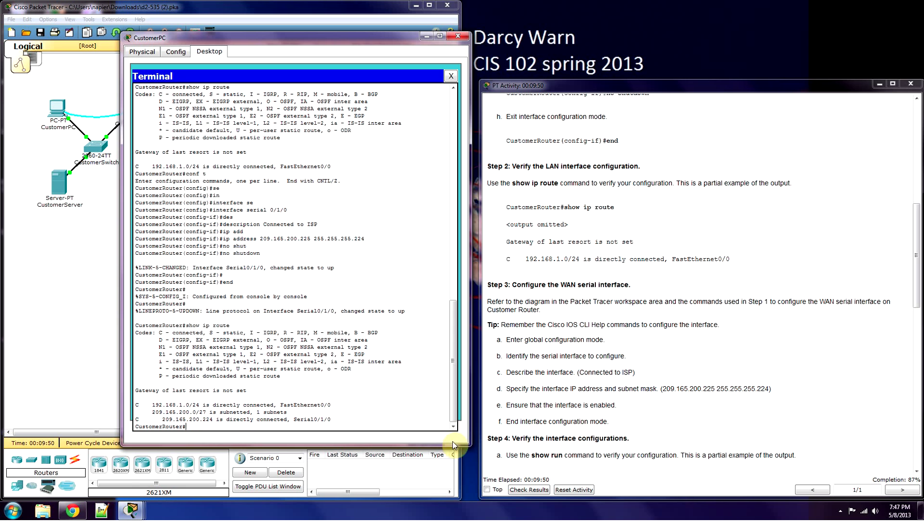
scroll(748, 454, "down", 3)
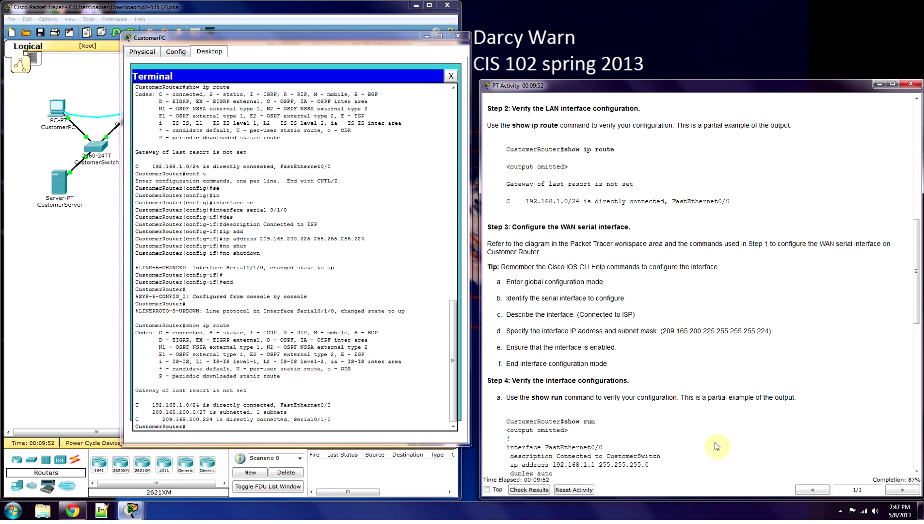
Run show run and page through CustomerRouter's running configuration.
left_click(203, 425)
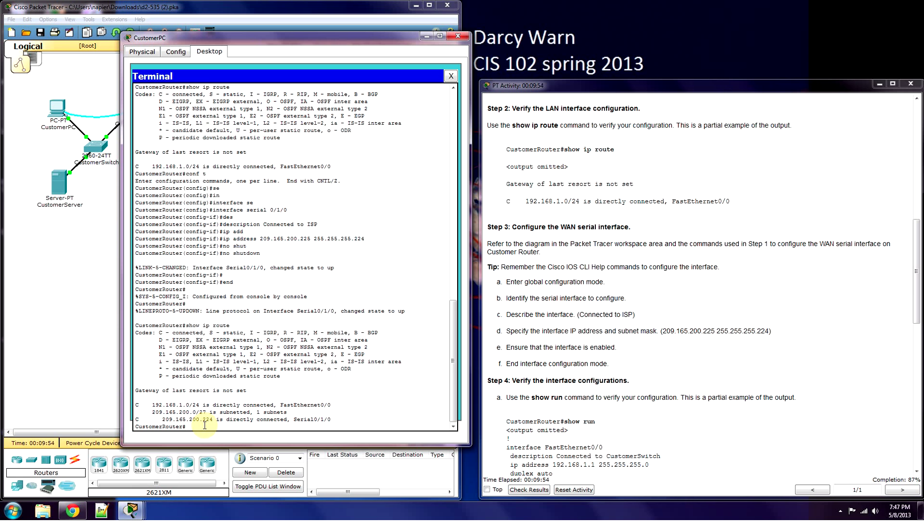
type("show run")
key("Return")
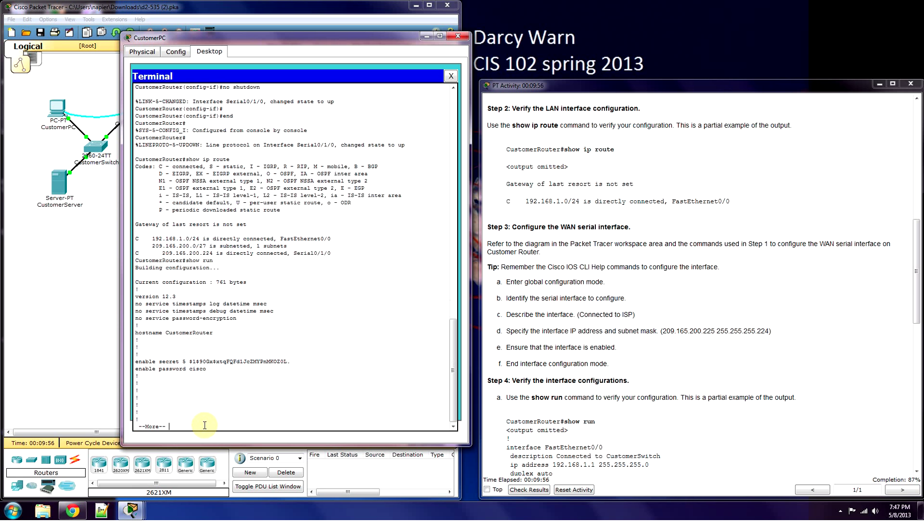
left_click(207, 407)
key("space")
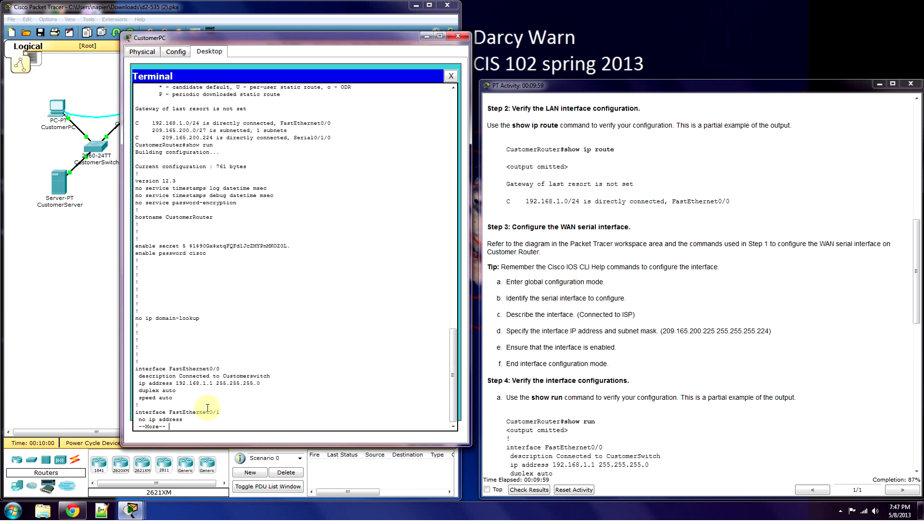
key("Return")
key("Return")
key("Return")
key("Return")
key("Return")
key("Return")
key("Return")
key("Return")
key("Return")
key("Return")
key("Return")
key("Return")
key("Return")
key("Return")
key("Return")
key("Return")
key("Return")
key("Return")
key("Return")
key("Return")
key("Return")
key("Return")
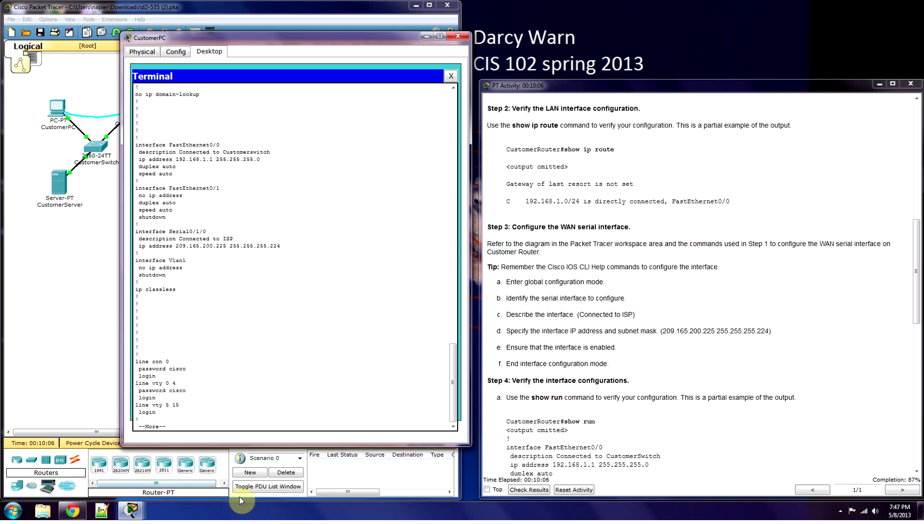
left_click(841, 510)
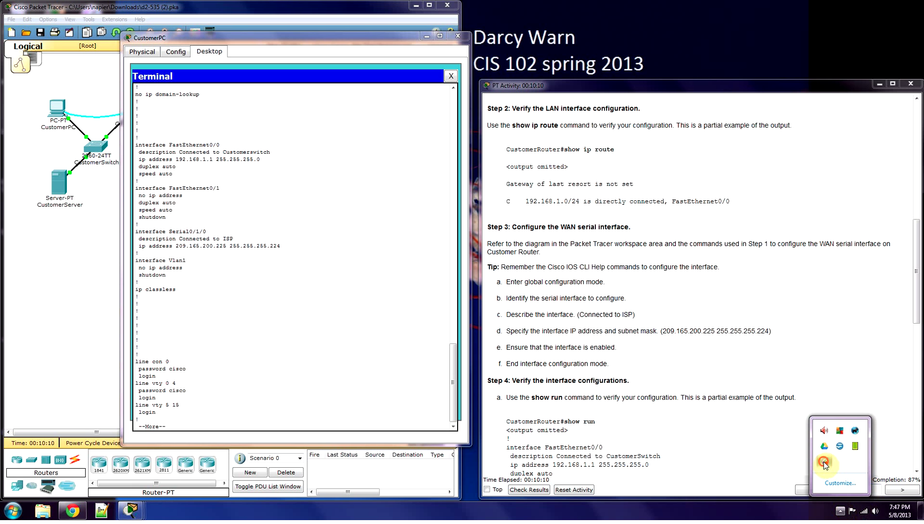
Pause the FlashBack recording from its tray icon menu, then return to the router terminal.
right_click(825, 464)
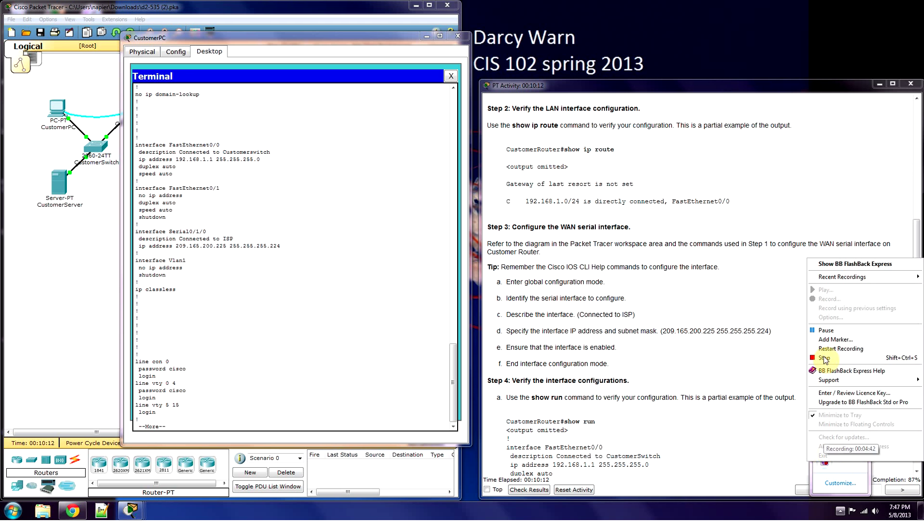
left_click(825, 330)
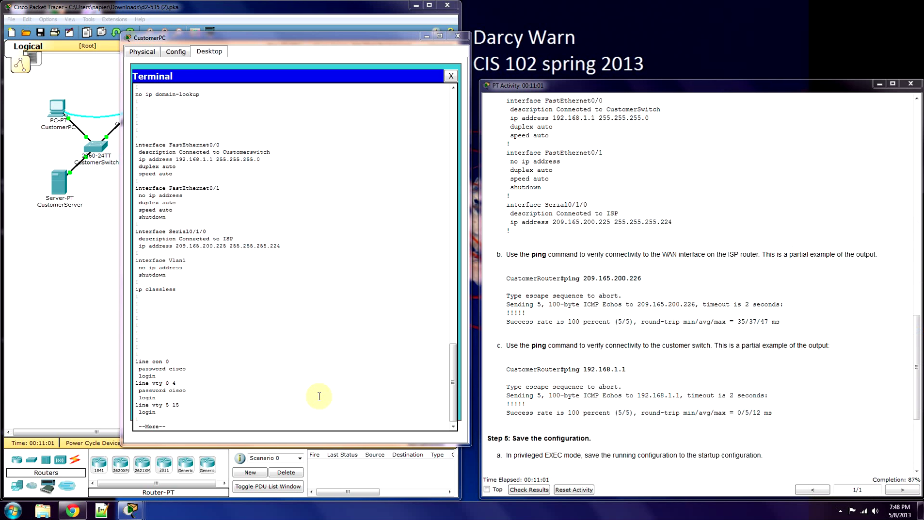
left_click(185, 426)
Finish the config output, ping 209.165.200.226, and highlight the 100 percent success rate.
key("Return")
key("Return")
key("Return")
key("Return")
key("Return")
key("Return")
key("Return")
key("Return")
key("Return")
key("Return")
key("Return")
key("Return")
key("Return")
key("Return")
key("Return")
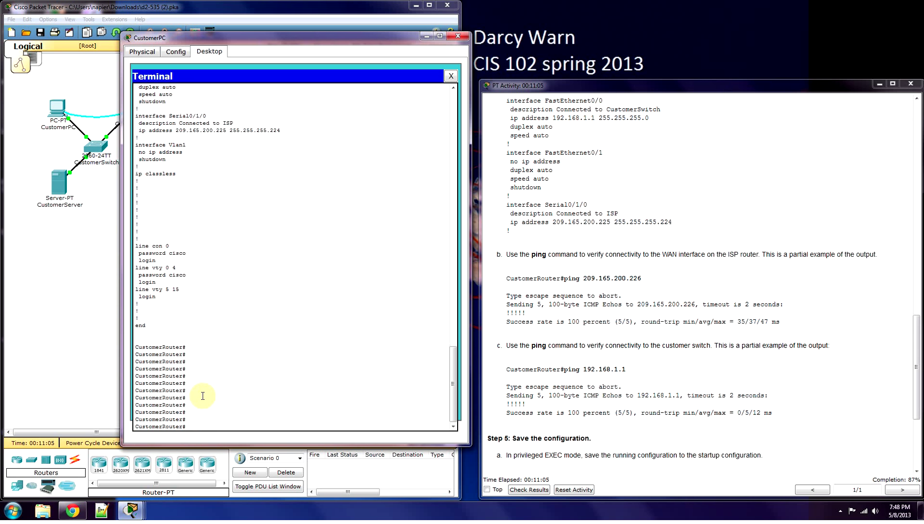
key("Return")
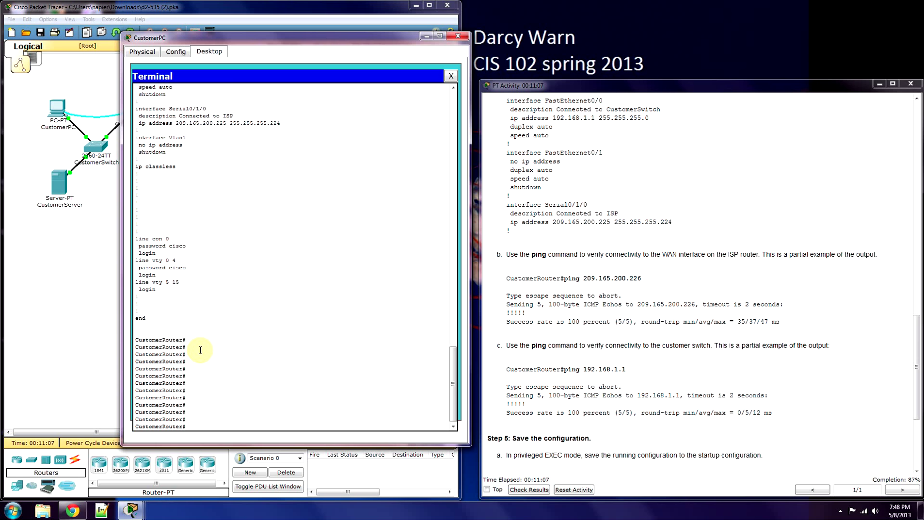
type("ping 209.165.200.226")
key("Return")
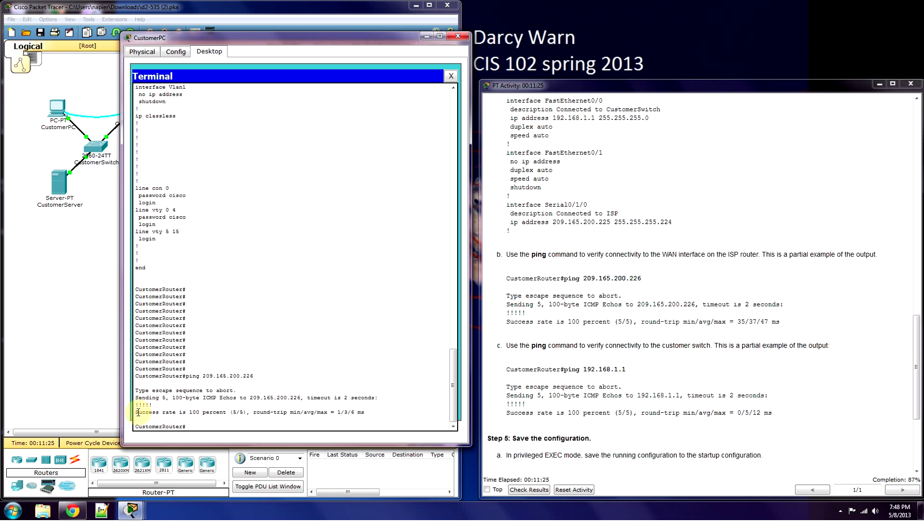
left_click_drag(140, 412, 379, 432)
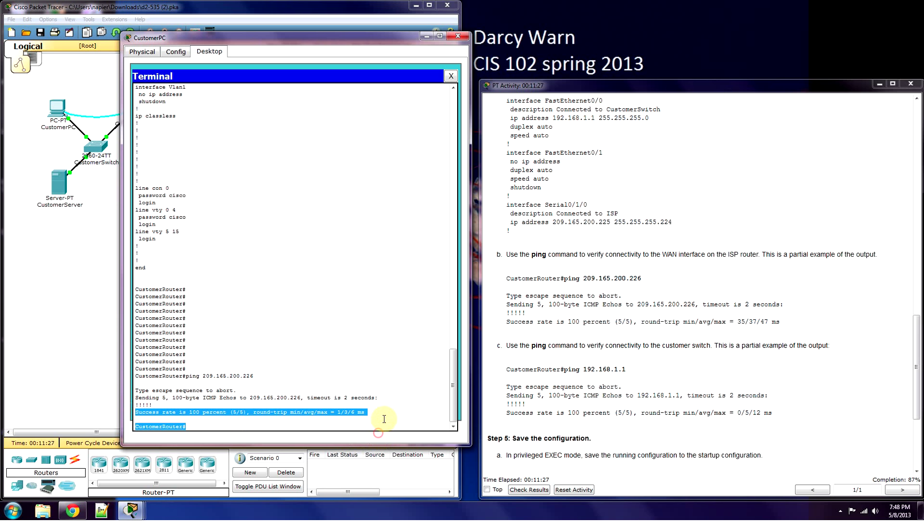
left_click(208, 424)
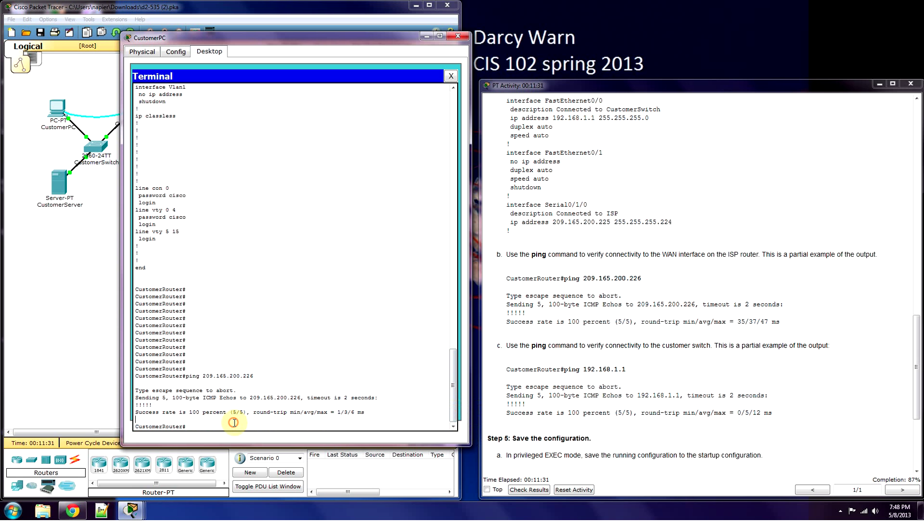
Run 'copy run start' to save CustomerRouter's running config to startup-config.
type("copy run start")
key("Return")
key("Return")
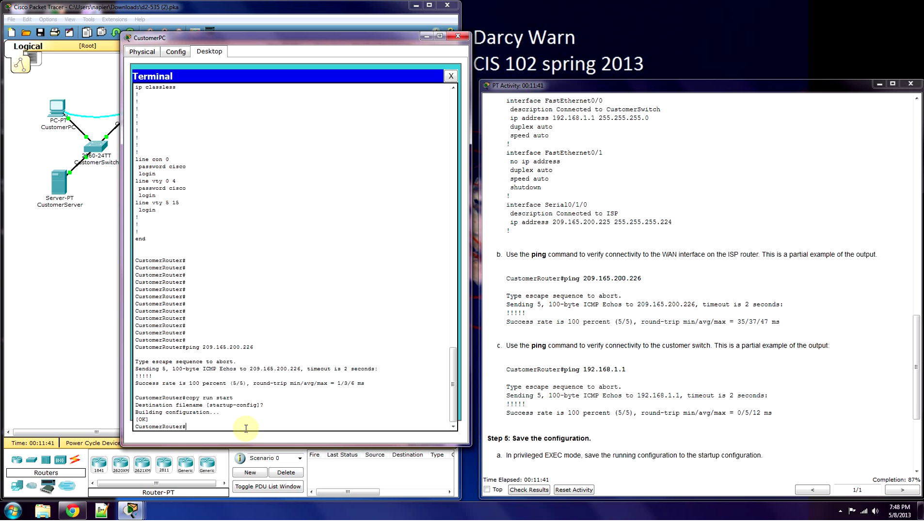